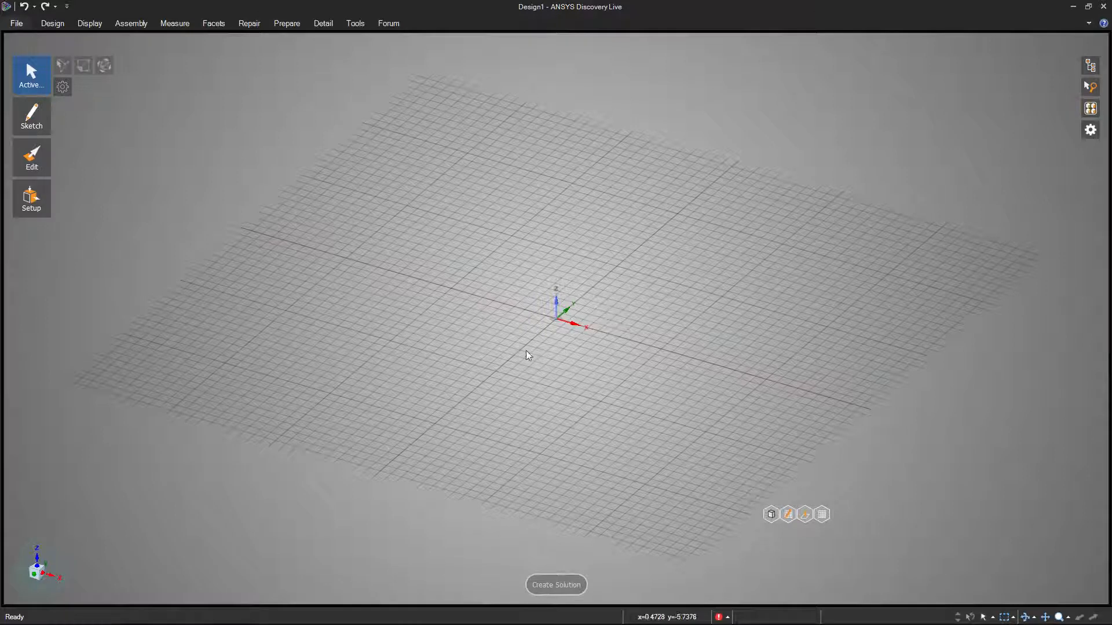
{"action": "mouse_move", "coordinate": [53, 120]}
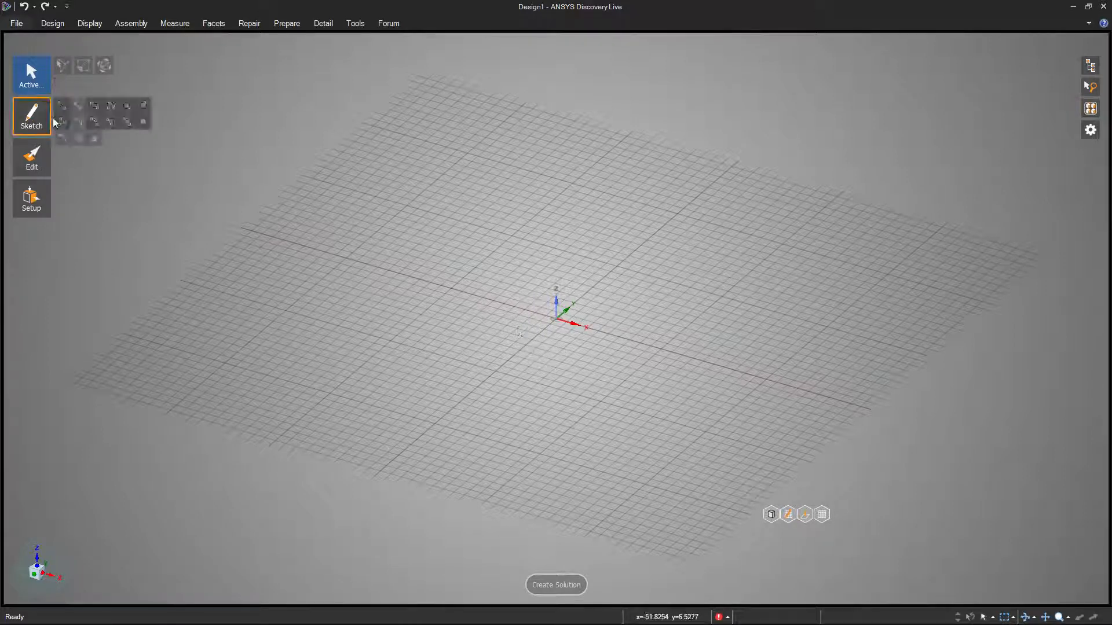
{"action": "left_click", "coordinate": [142, 107]}
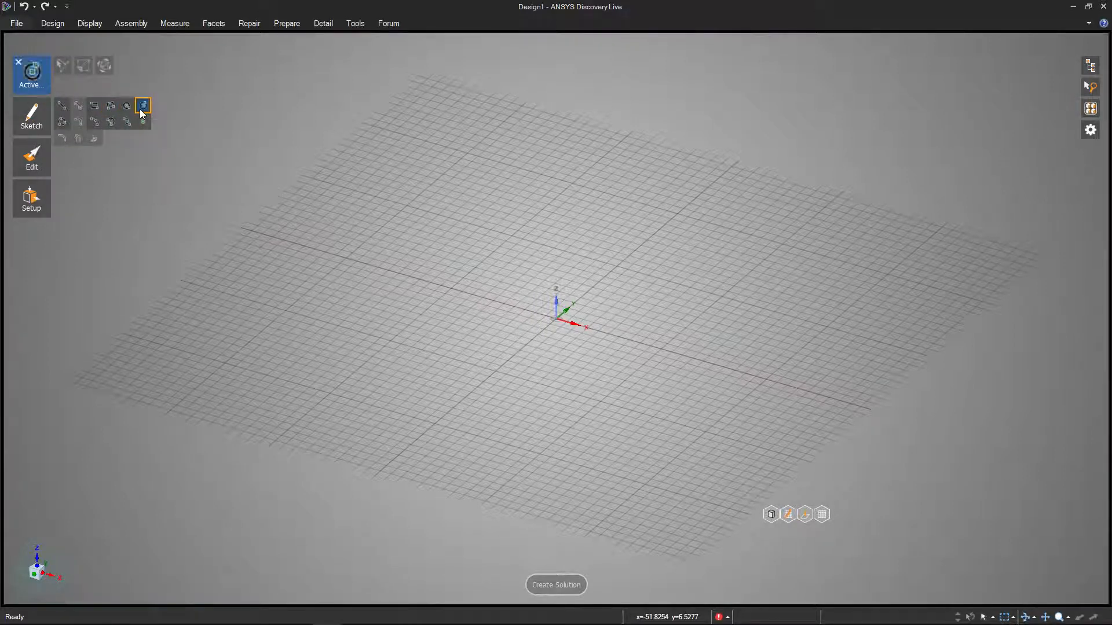
{"action": "left_click", "coordinate": [556, 319]}
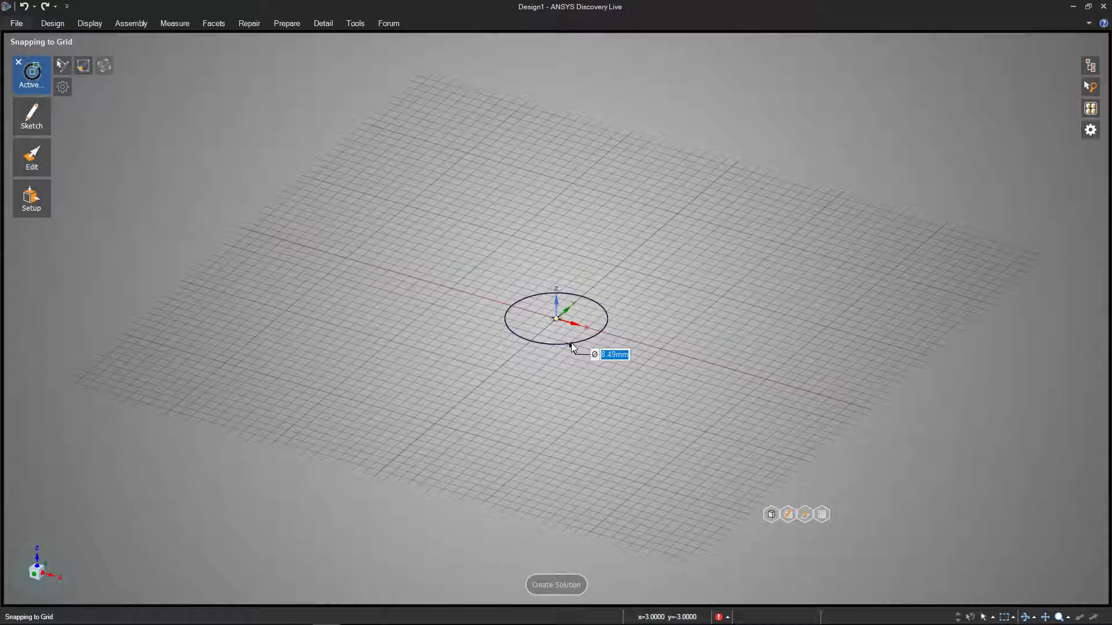
{"action": "key", "text": "Escape"}
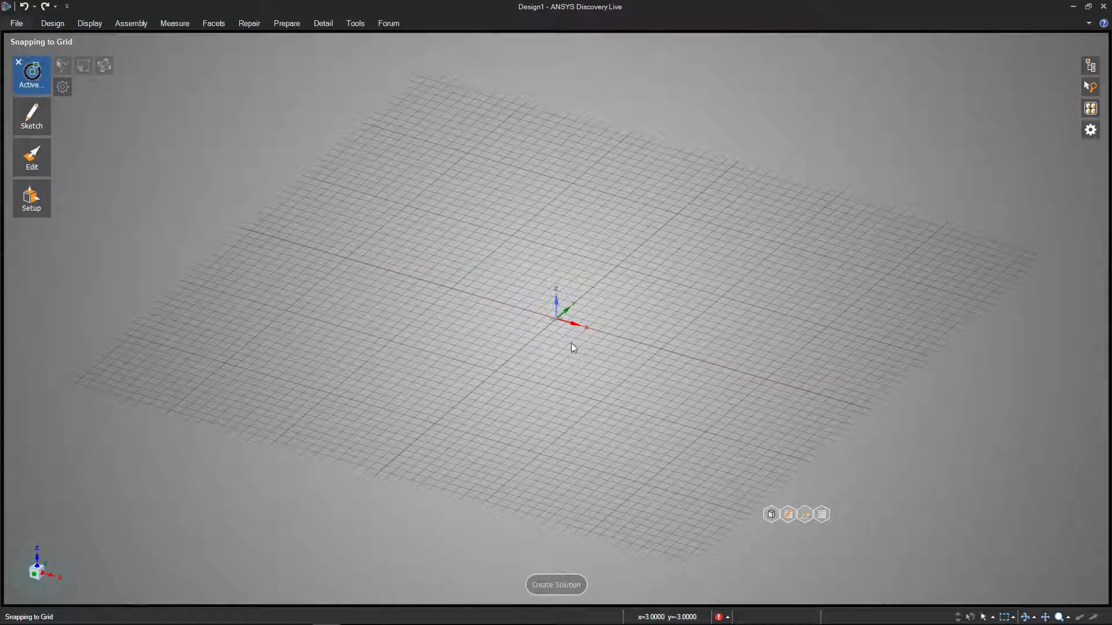
- Change this document's units to Imperial with length in inches
{"action": "left_click", "coordinate": [25, 25]}
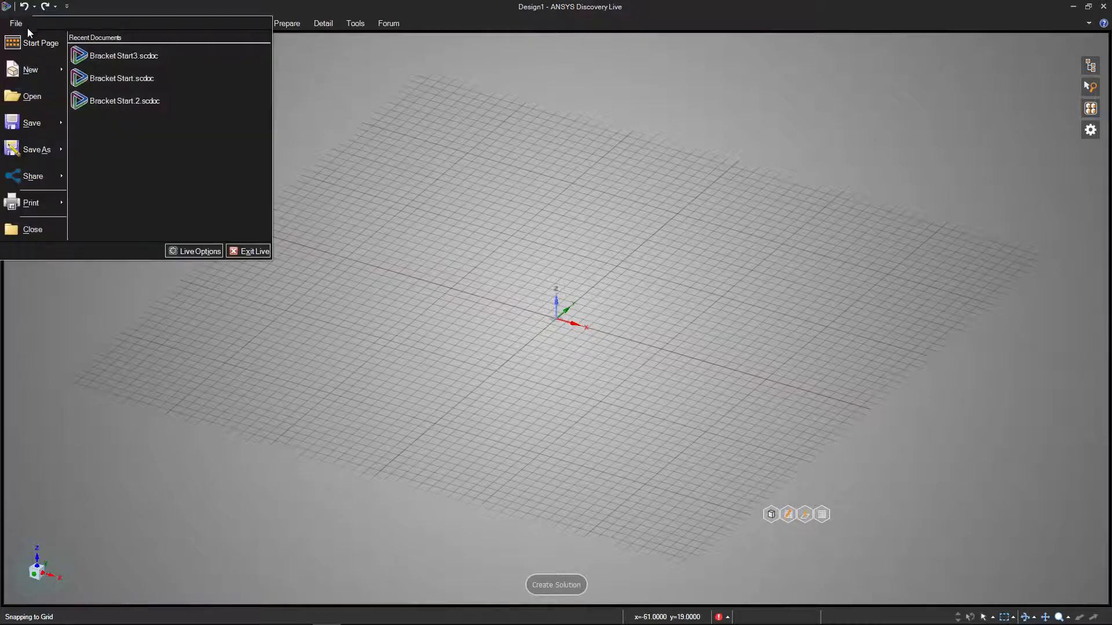
{"action": "left_click", "coordinate": [197, 250]}
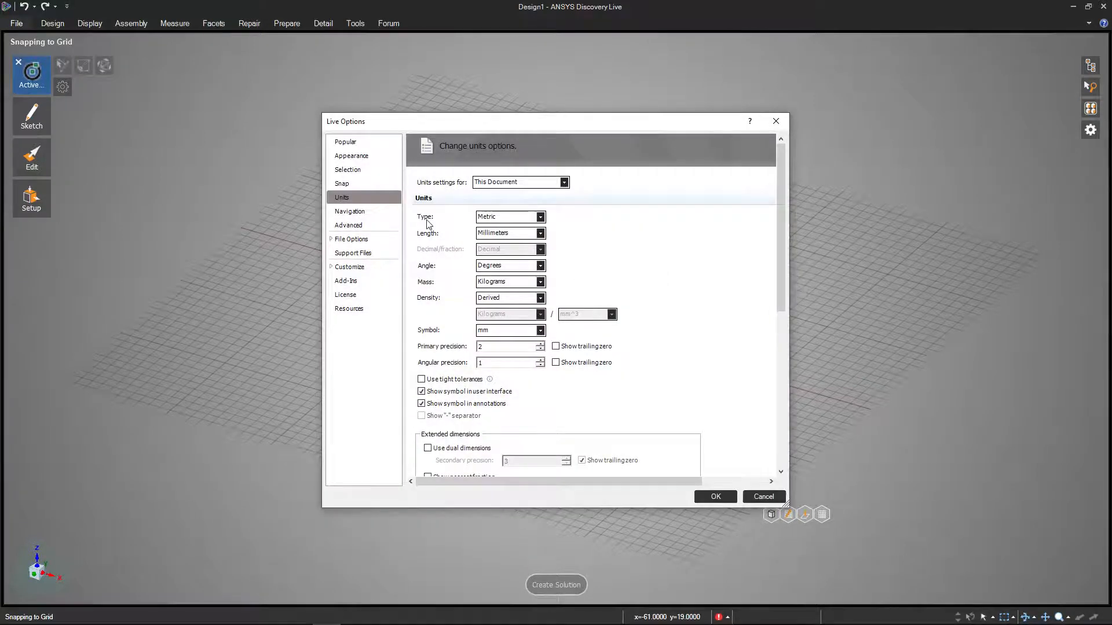
{"action": "left_click", "coordinate": [344, 184]}
{"action": "left_click", "coordinate": [342, 197]}
{"action": "left_click", "coordinate": [526, 219]}
{"action": "left_click", "coordinate": [530, 232]}
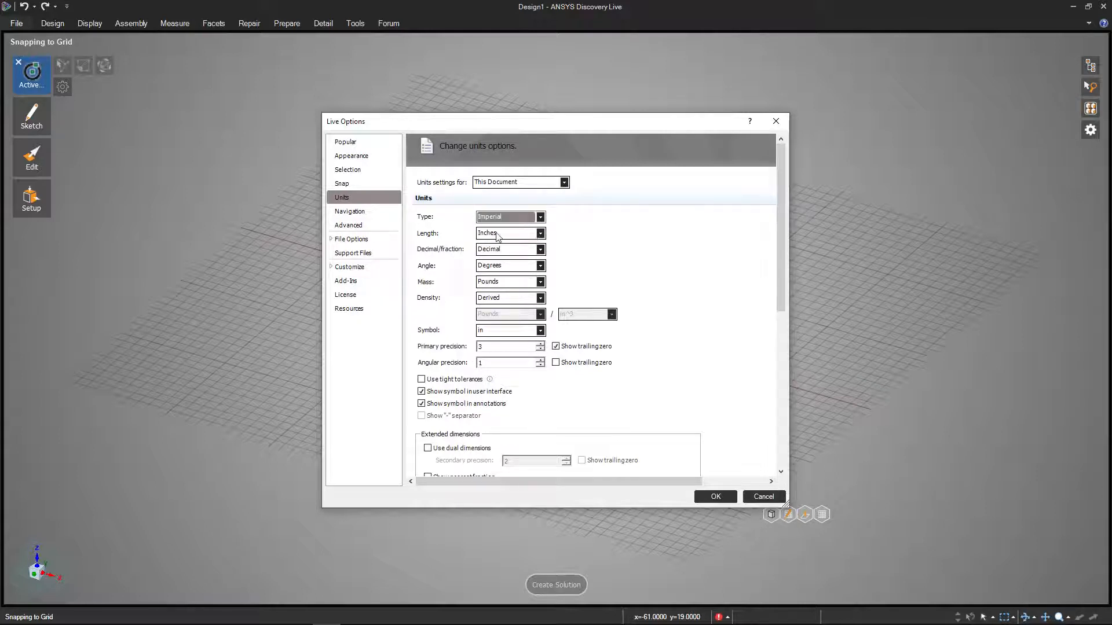
{"action": "left_click", "coordinate": [716, 499]}
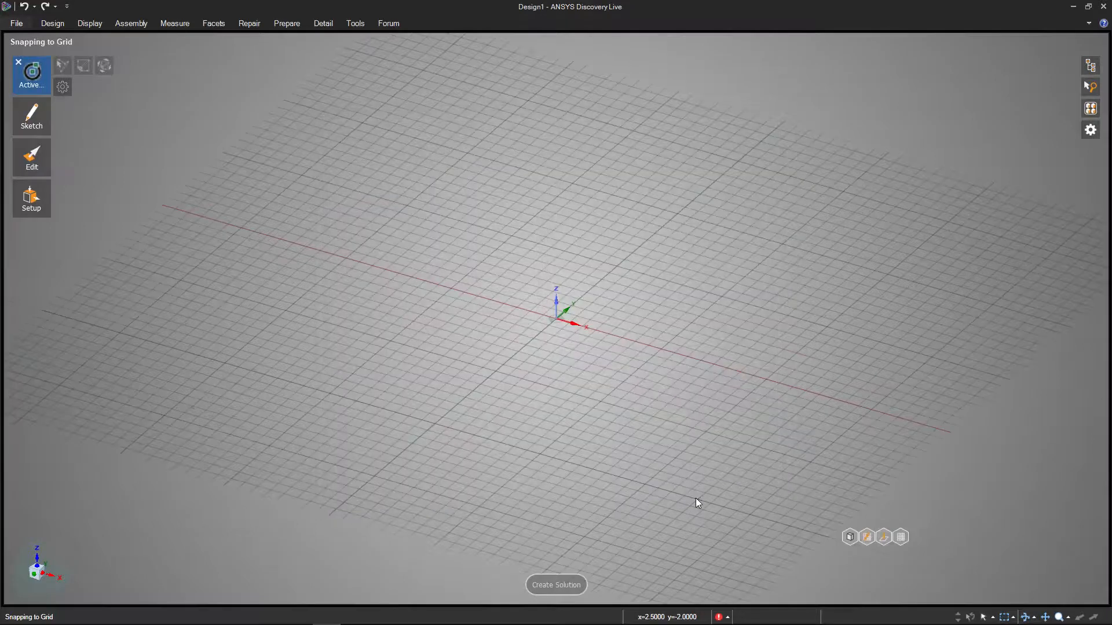
- Draw a 0.5 in diameter circle centred on the origin
{"action": "left_click", "coordinate": [559, 321]}
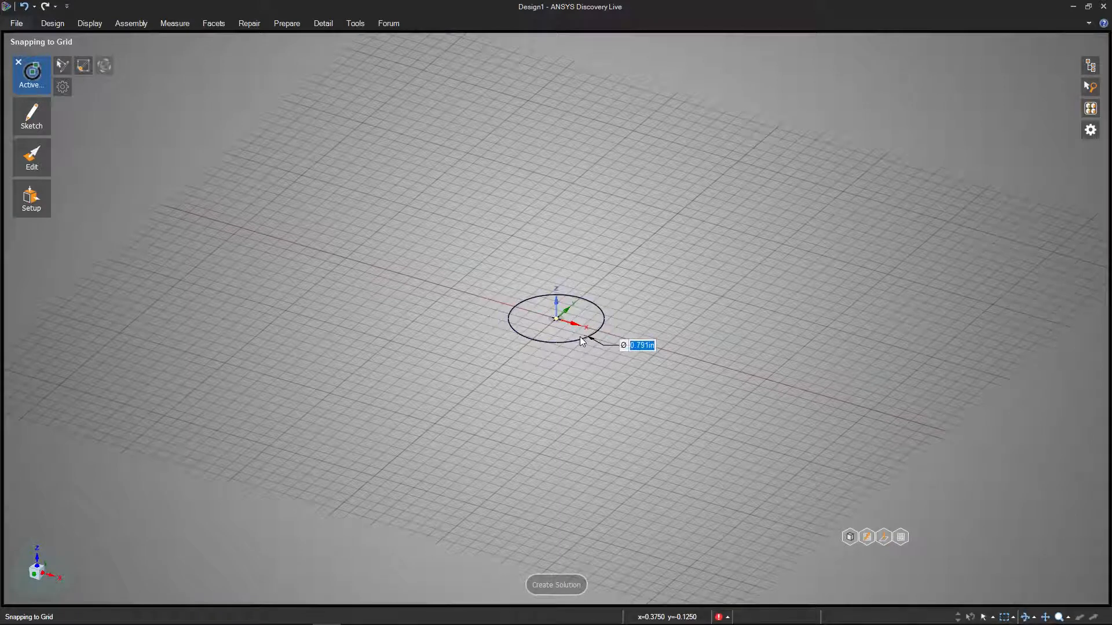
{"action": "type", "text": ".5"}
{"action": "key", "text": "Return"}
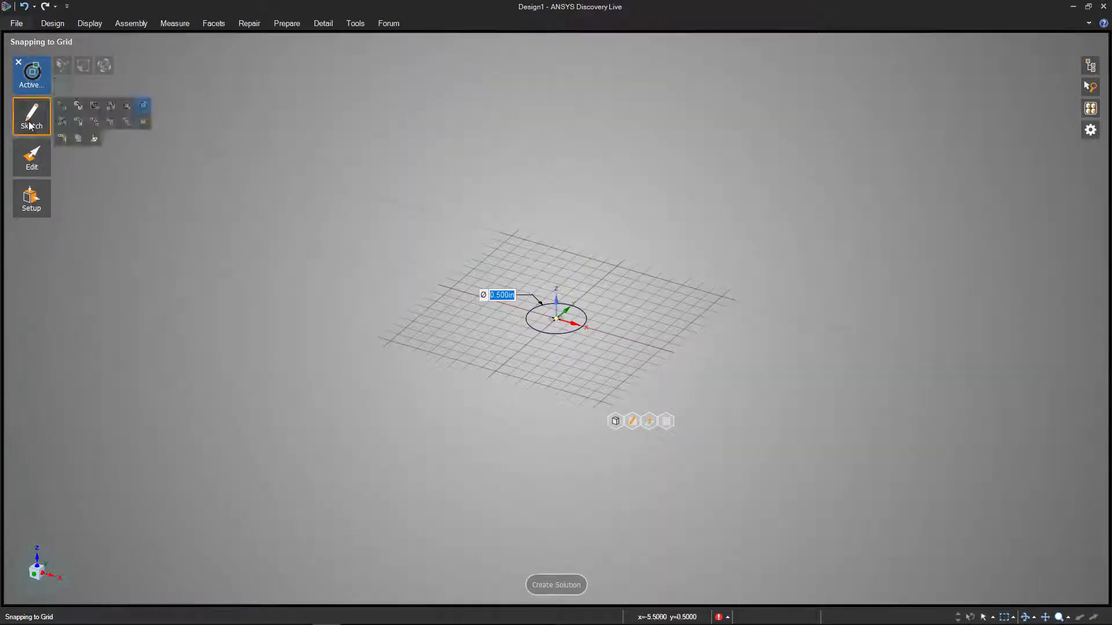
- Pull the circular face upward 6 in to form a solid cylinder
{"action": "mouse_move", "coordinate": [32, 153]}
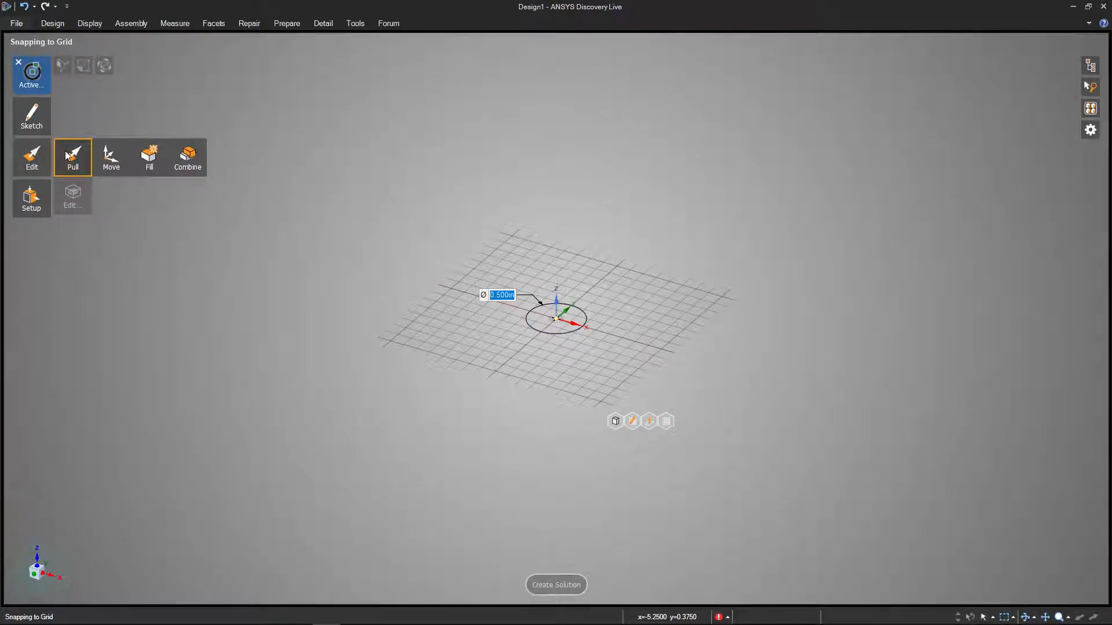
{"action": "left_click", "coordinate": [74, 156]}
{"action": "left_click", "coordinate": [545, 323]}
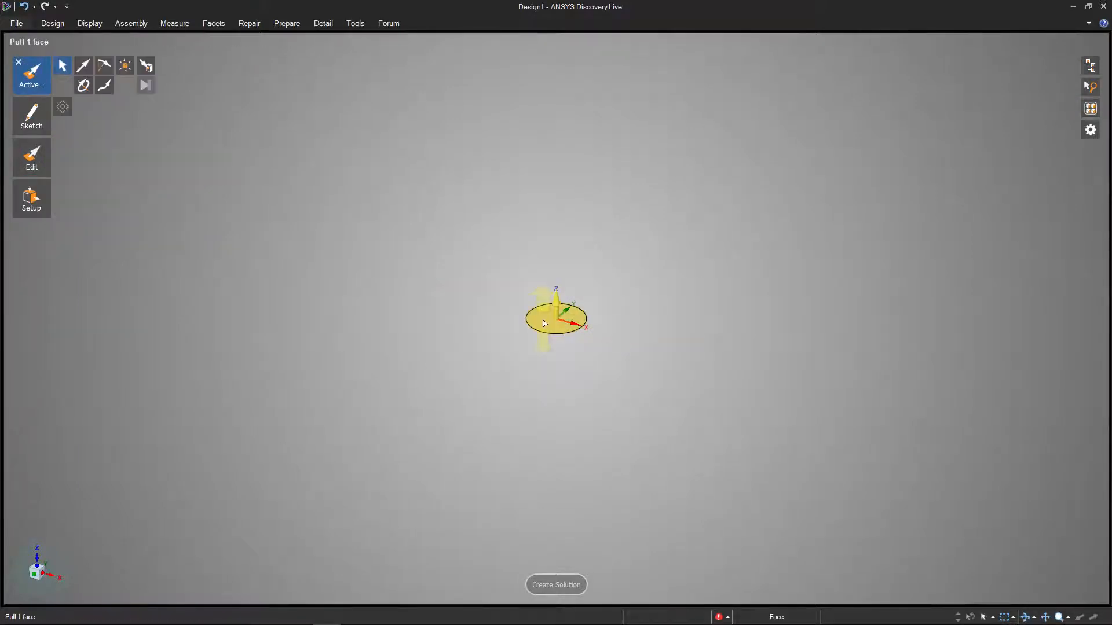
{"action": "left_click_drag", "start_coordinate": [556, 308], "coordinate": [554, 226]}
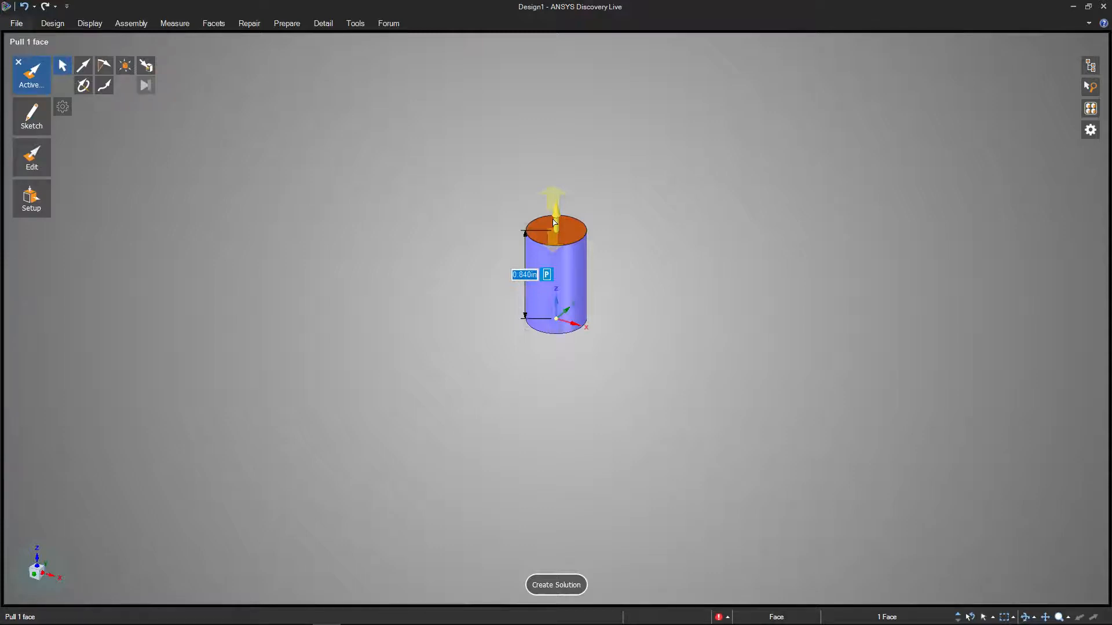
{"action": "type", "text": "6"}
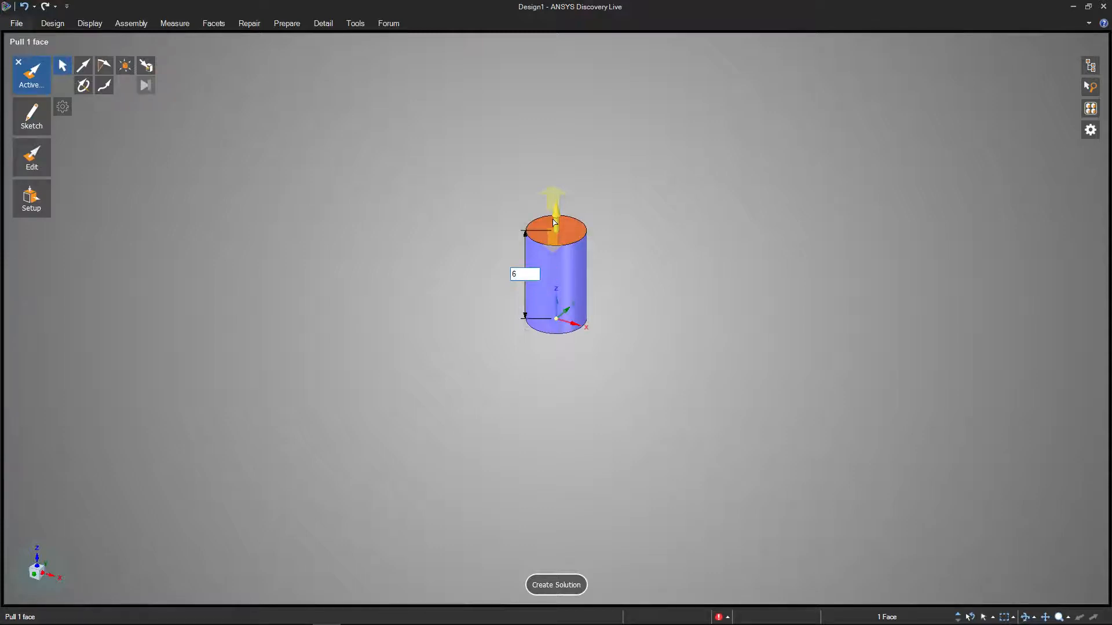
{"action": "key", "text": "Return"}
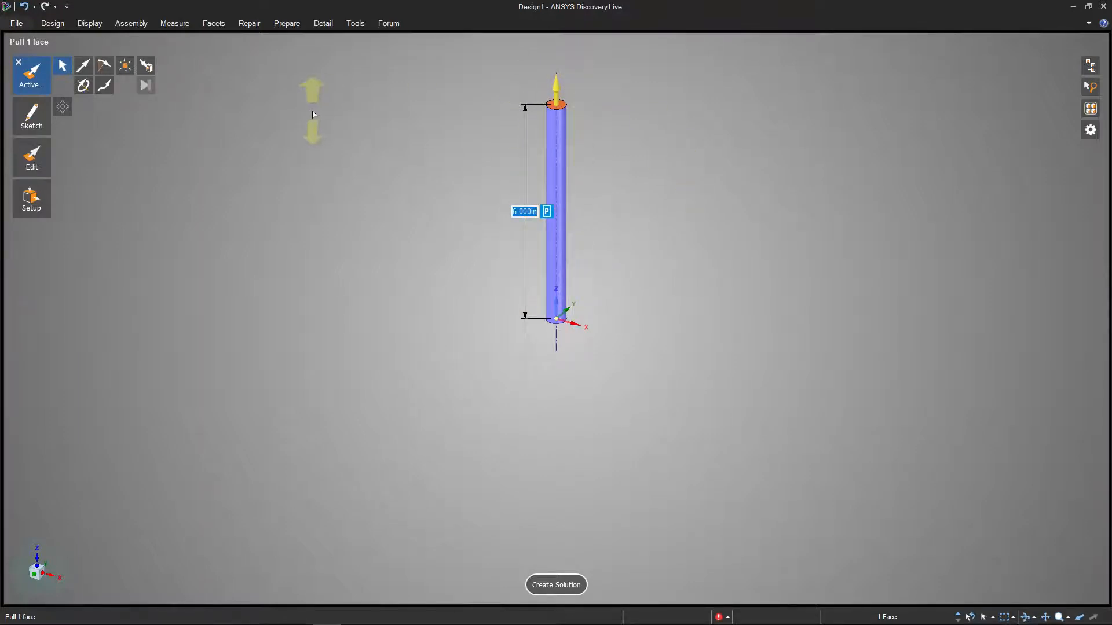
{"action": "left_click", "coordinate": [26, 70]}
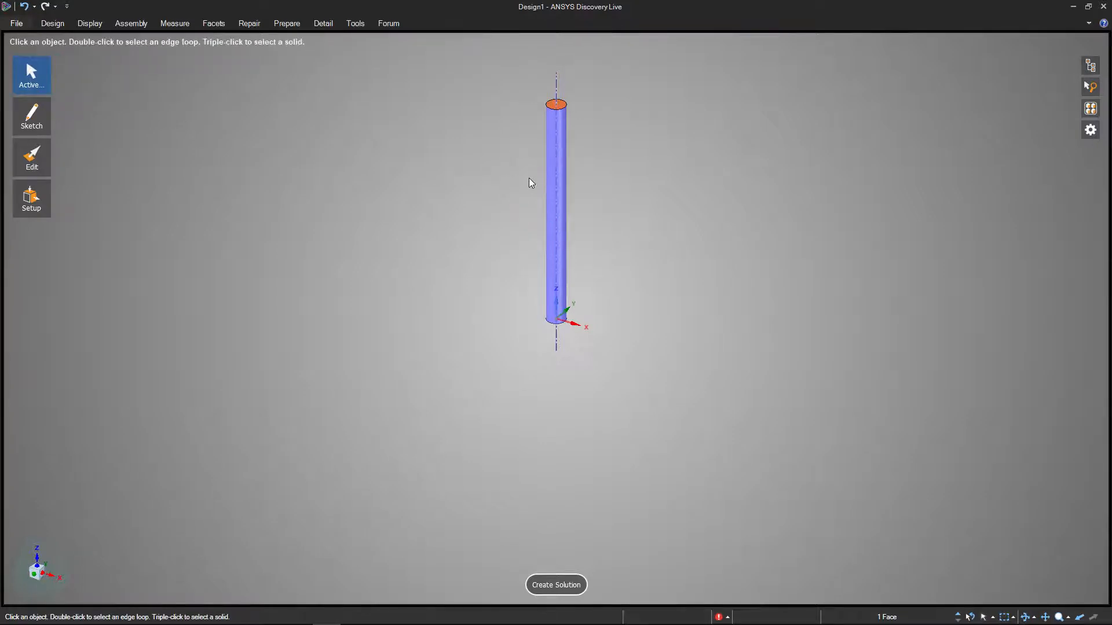
- Sketch a 1 in by 1 in square on the cylinder's top face, defined from its centre at the face's centre point
{"action": "middle_click_drag", "start_coordinate": [506, 132], "coordinate": [506, 315], "text": "shift"}
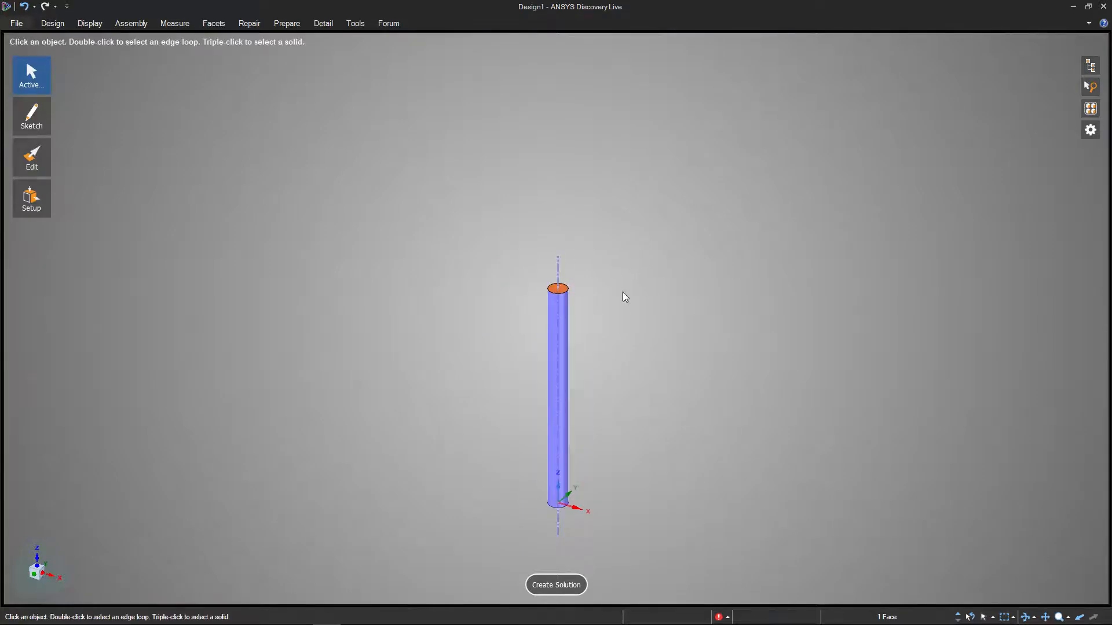
{"action": "mouse_move", "coordinate": [46, 180]}
{"action": "mouse_move", "coordinate": [45, 123]}
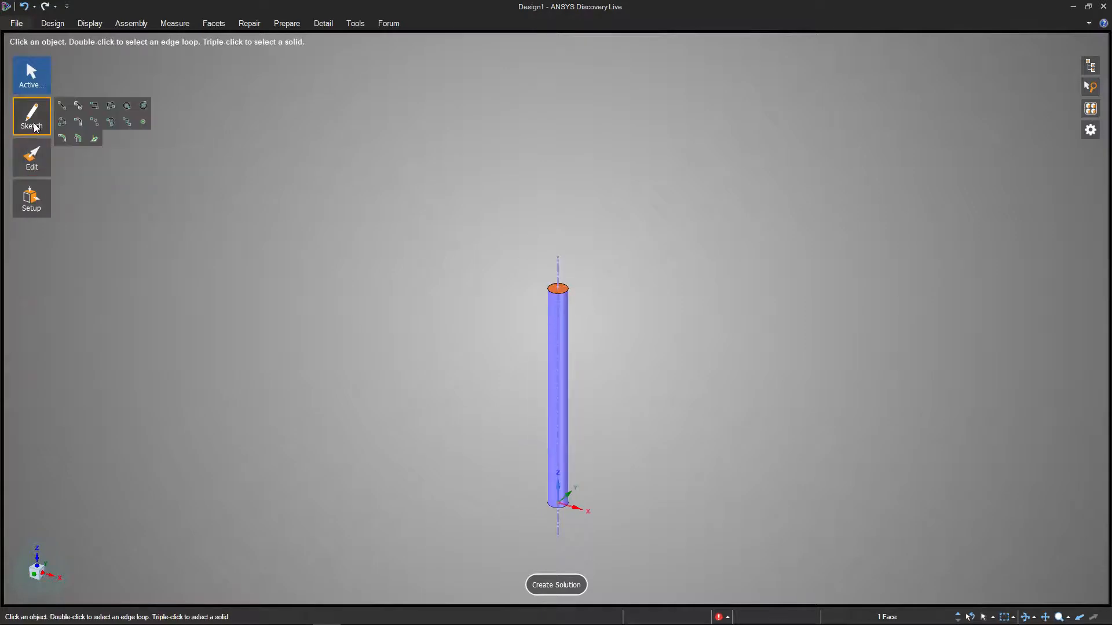
{"action": "left_click", "coordinate": [95, 107]}
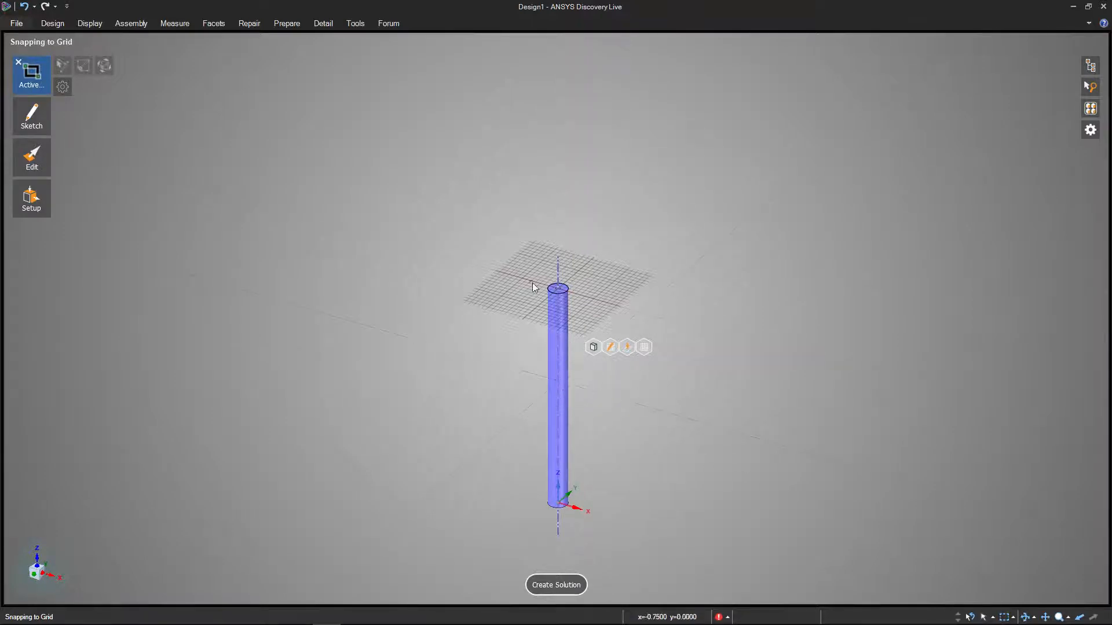
{"action": "left_click", "coordinate": [558, 288]}
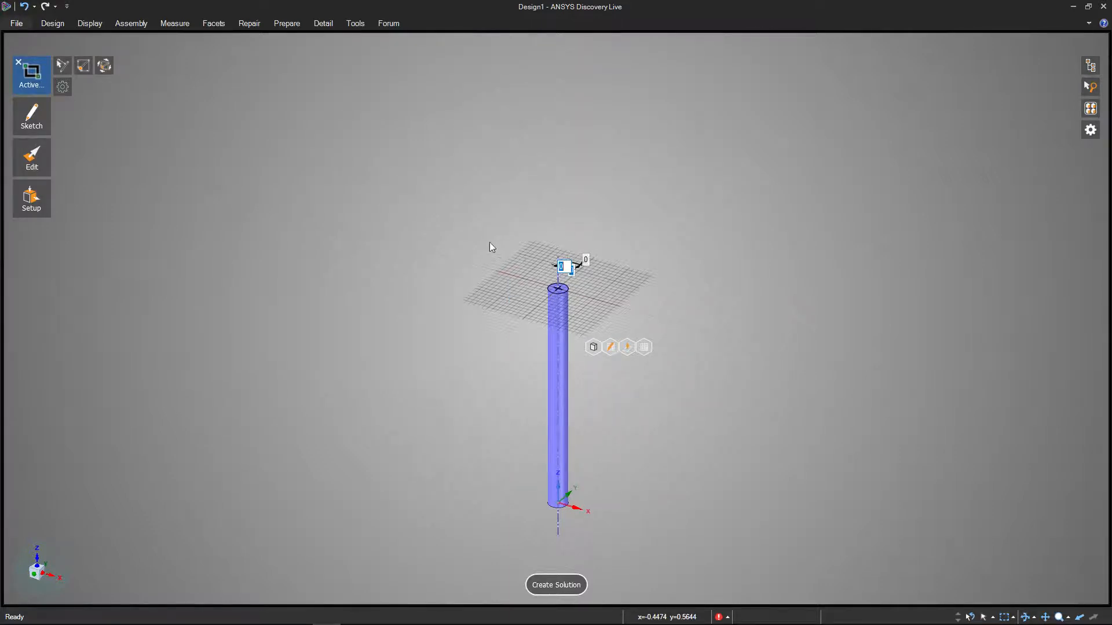
{"action": "left_click", "coordinate": [551, 276]}
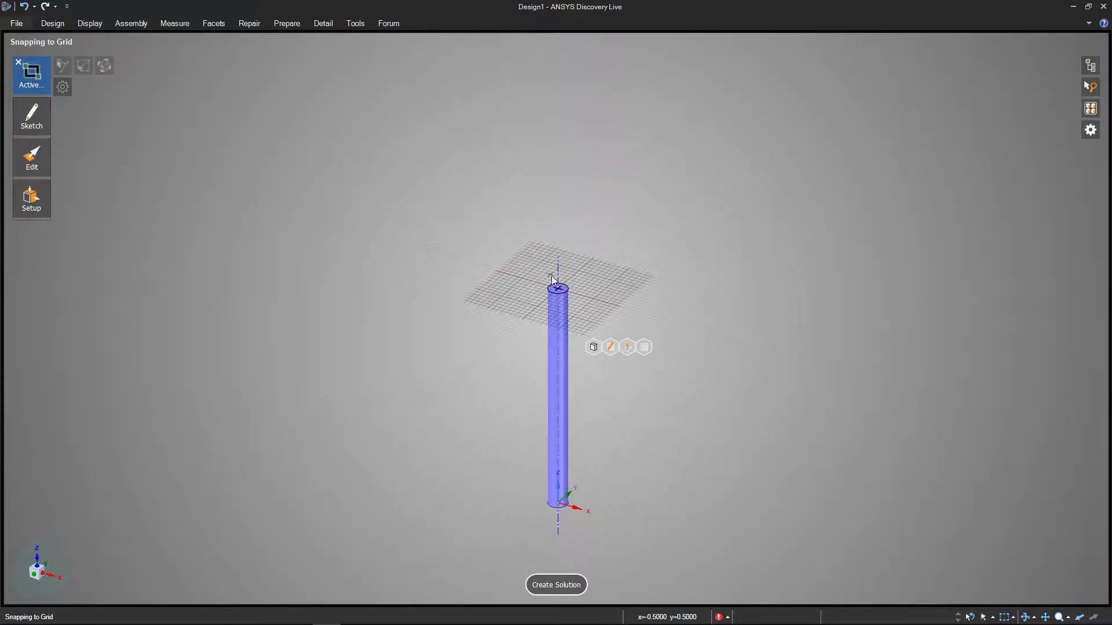
{"action": "scroll", "coordinate": [559, 289], "scroll_direction": "up", "scroll_amount": 5}
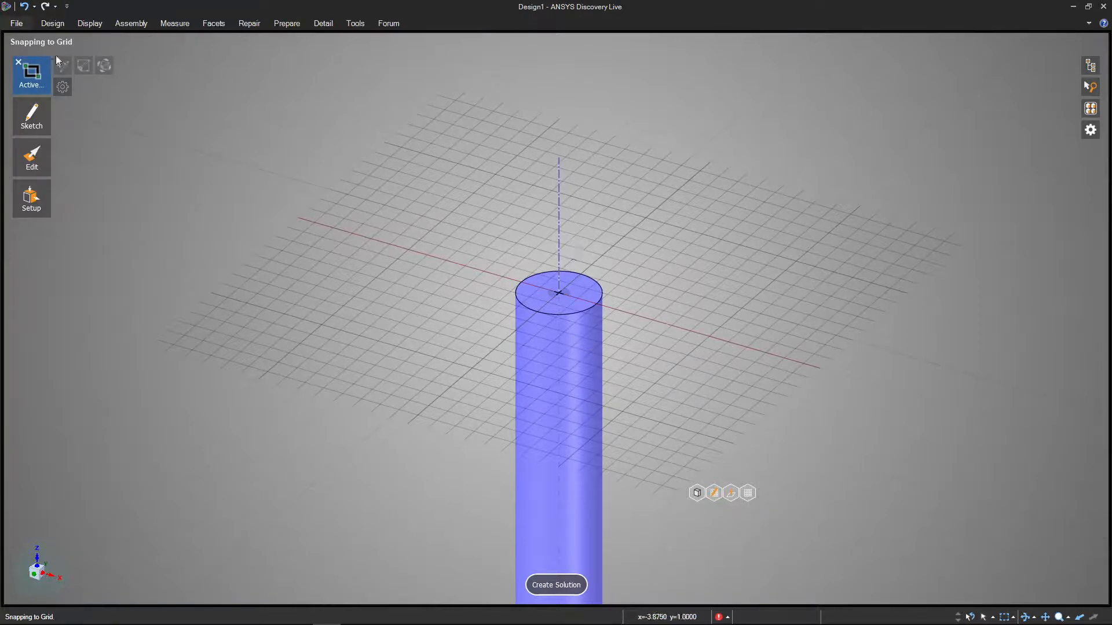
{"action": "left_click", "coordinate": [62, 87]}
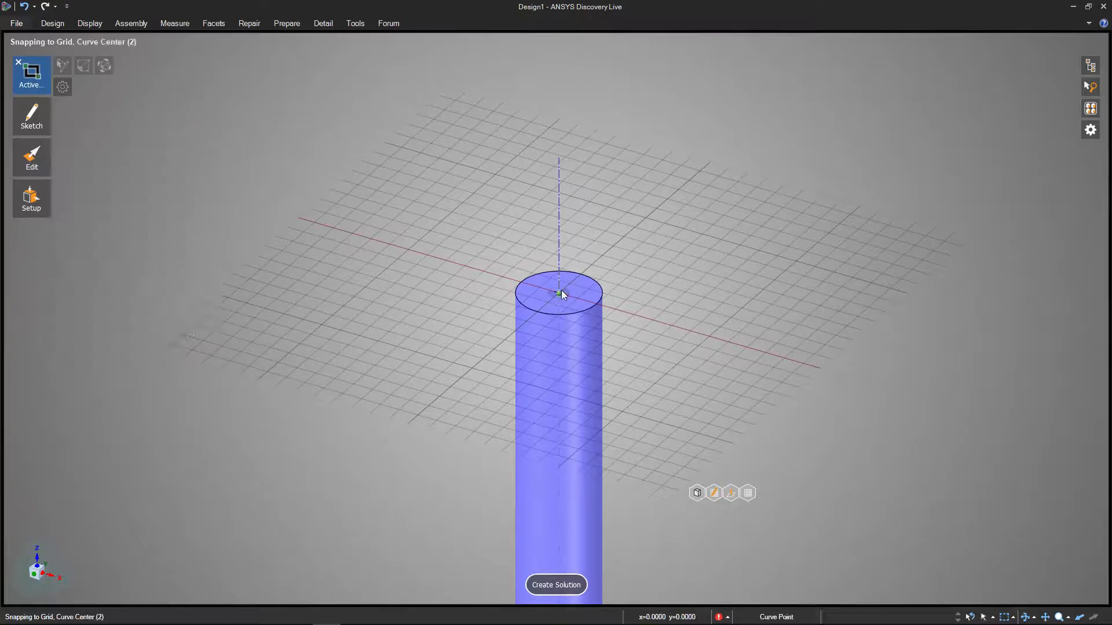
{"action": "left_click", "coordinate": [559, 293]}
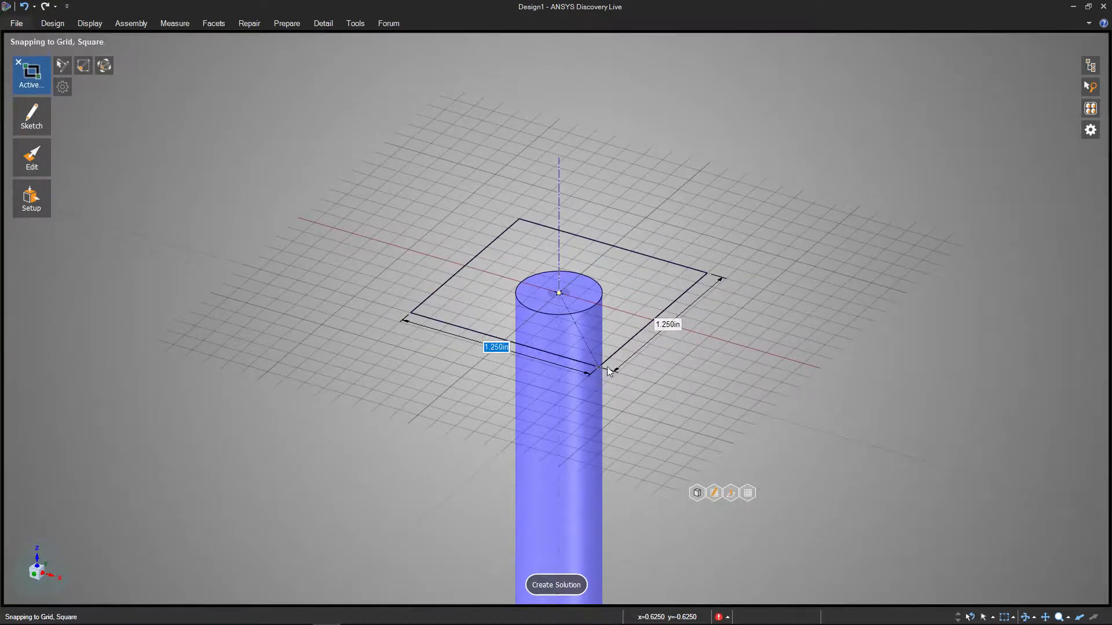
{"action": "type", "text": "1"}
{"action": "key", "text": "Tab"}
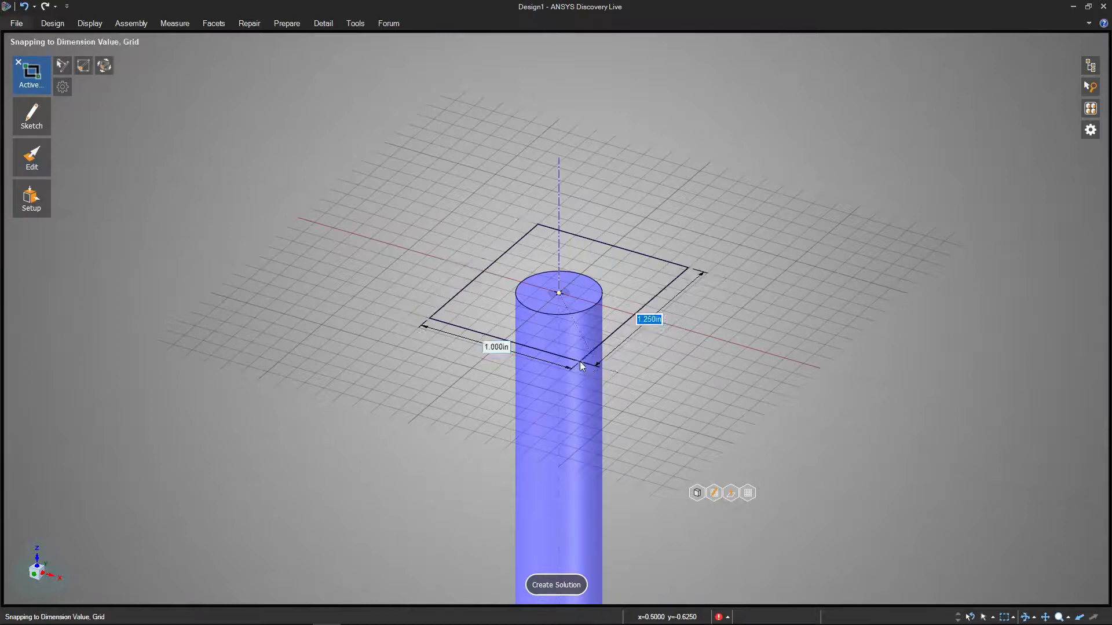
{"action": "type", "text": "1"}
{"action": "key", "text": "Tab"}
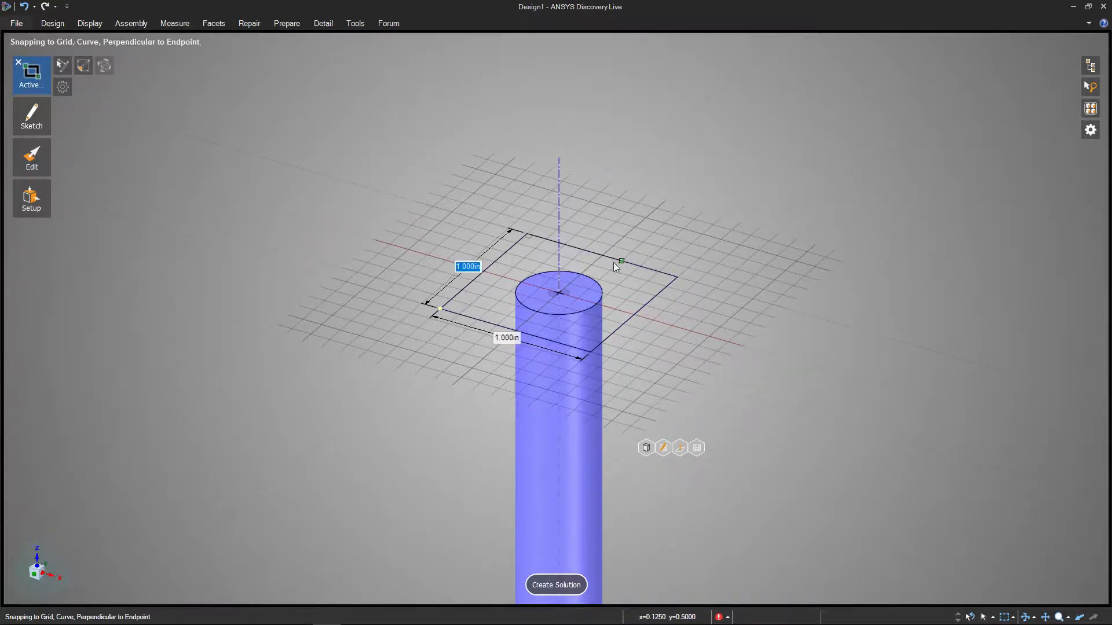
- Pull the square face and the cylinder's top face together upward 1 in to form a cube, and clear the selection
{"action": "mouse_move", "coordinate": [44, 156]}
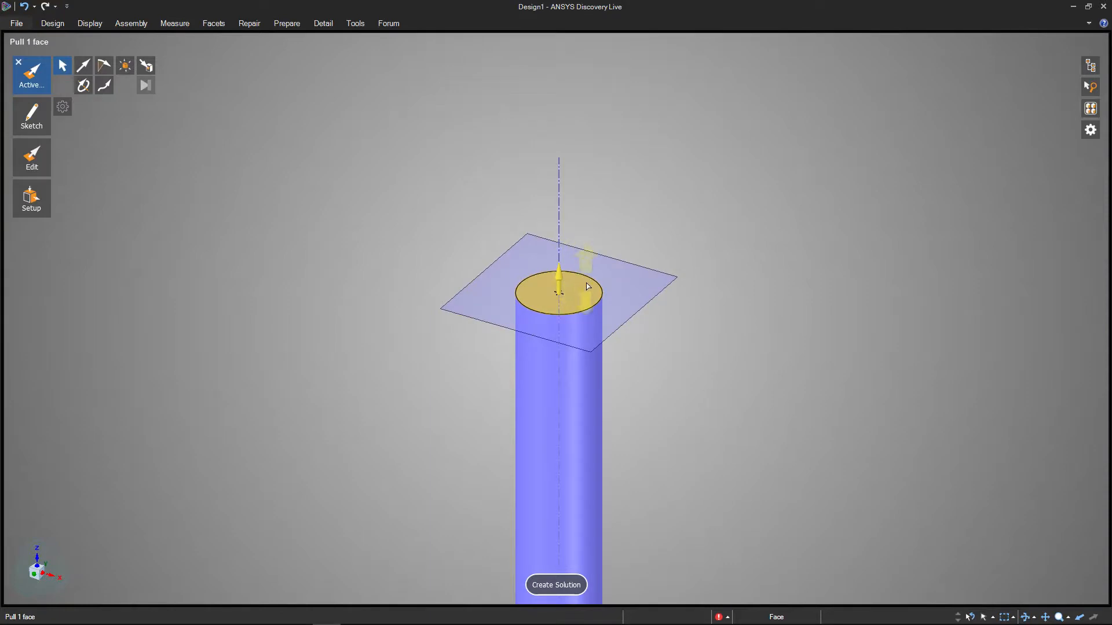
{"action": "left_click", "coordinate": [636, 284]}
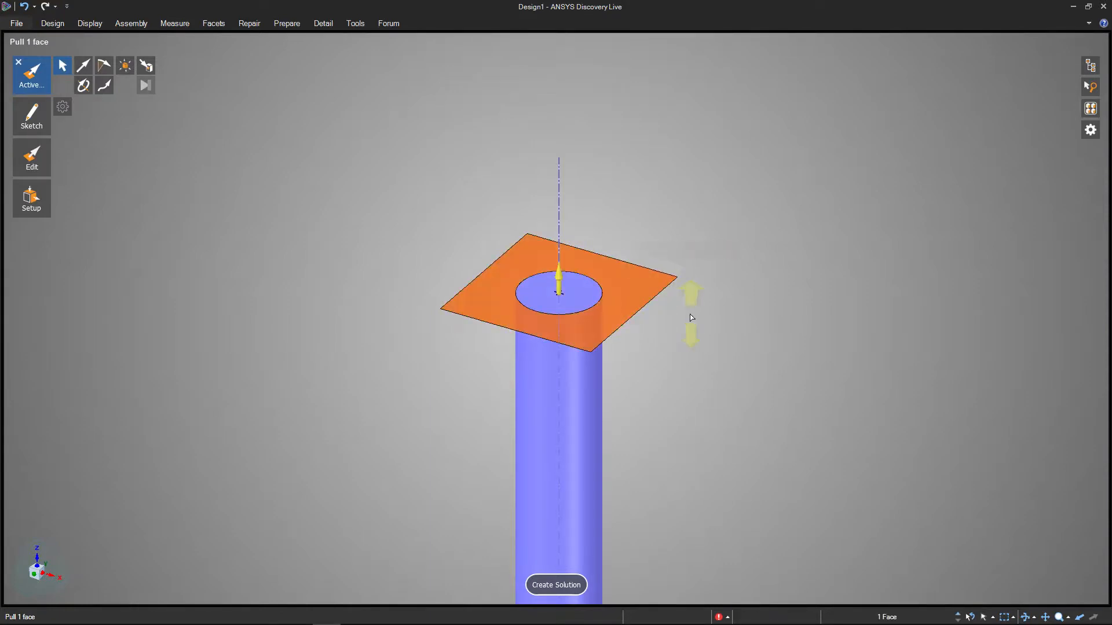
{"action": "left_click", "coordinate": [590, 290]}
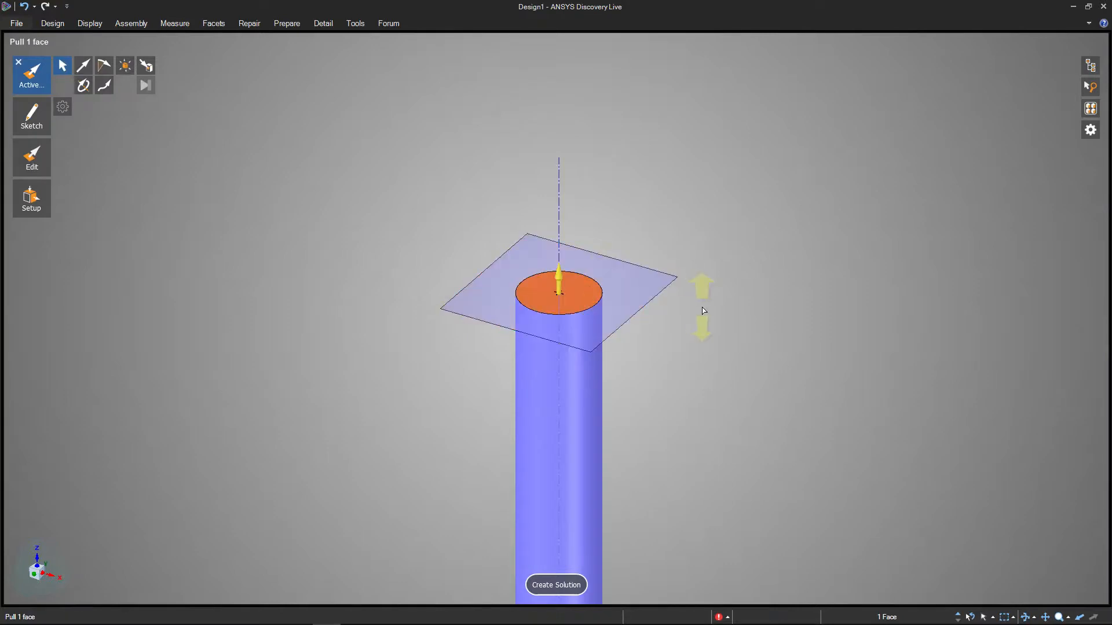
{"action": "left_click", "coordinate": [619, 282], "text": "ctrl"}
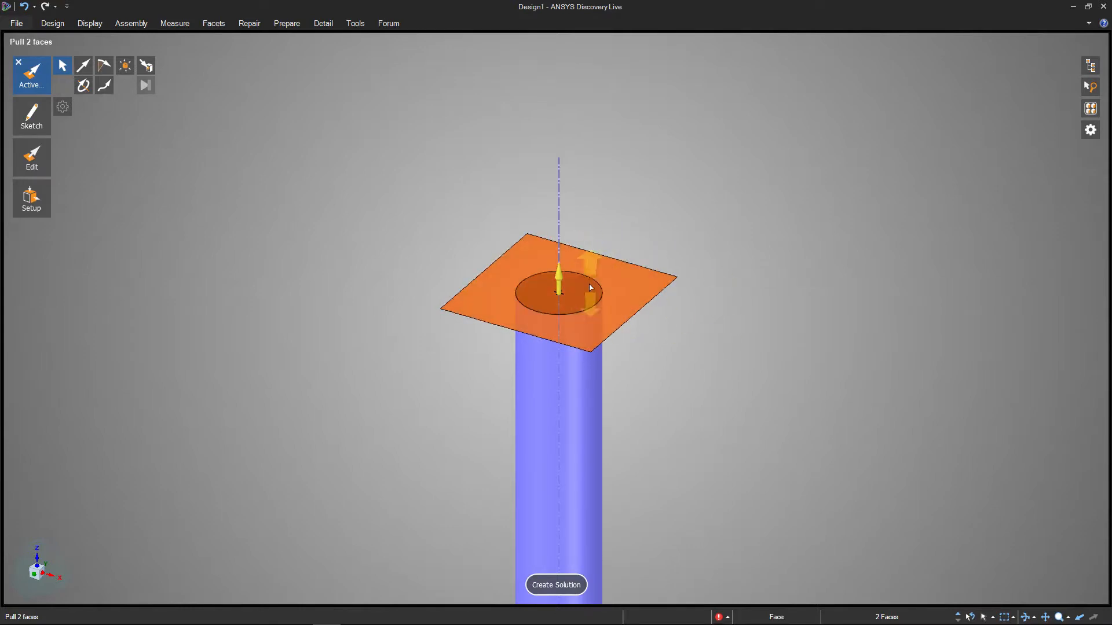
{"action": "left_click_drag", "start_coordinate": [558, 277], "coordinate": [554, 215]}
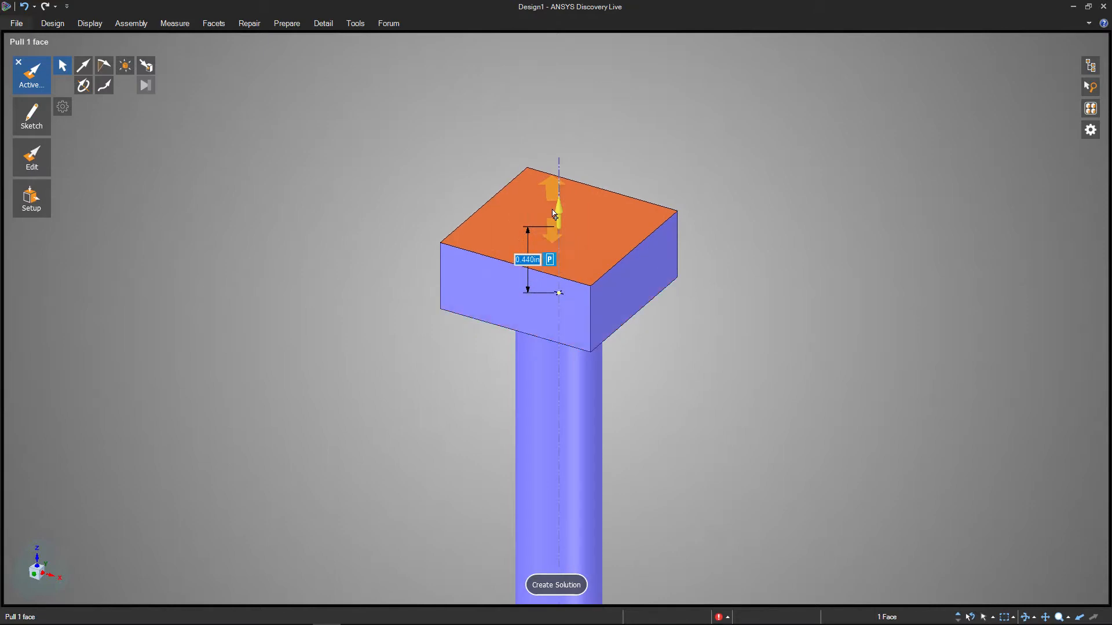
{"action": "type", "text": "1"}
{"action": "key", "text": "Return"}
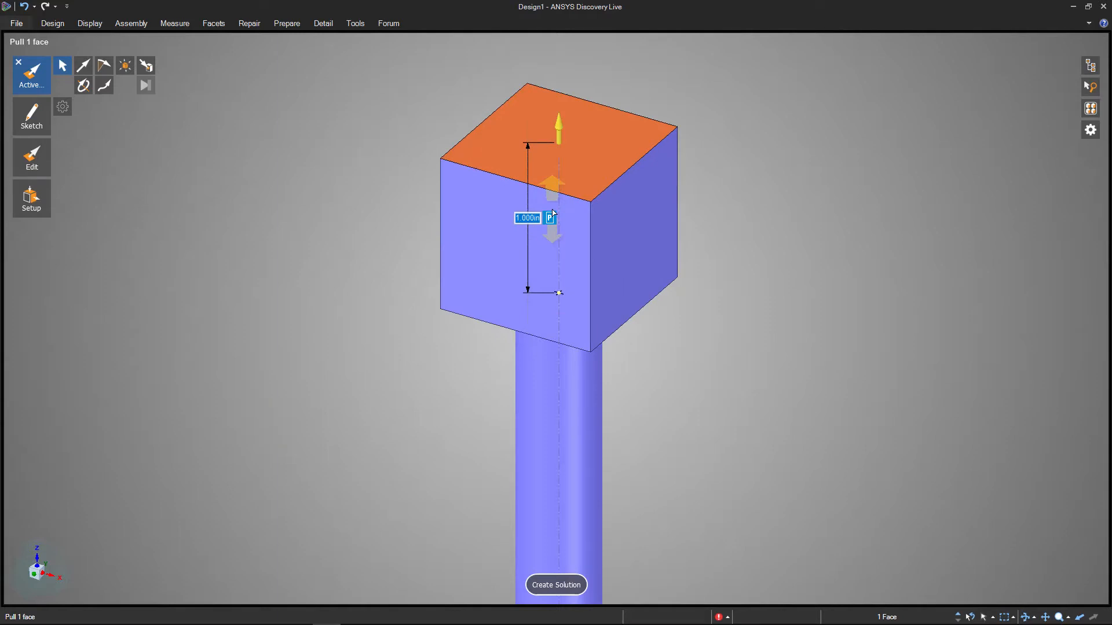
{"action": "mouse_move", "coordinate": [21, 127]}
{"action": "left_click", "coordinate": [21, 74]}
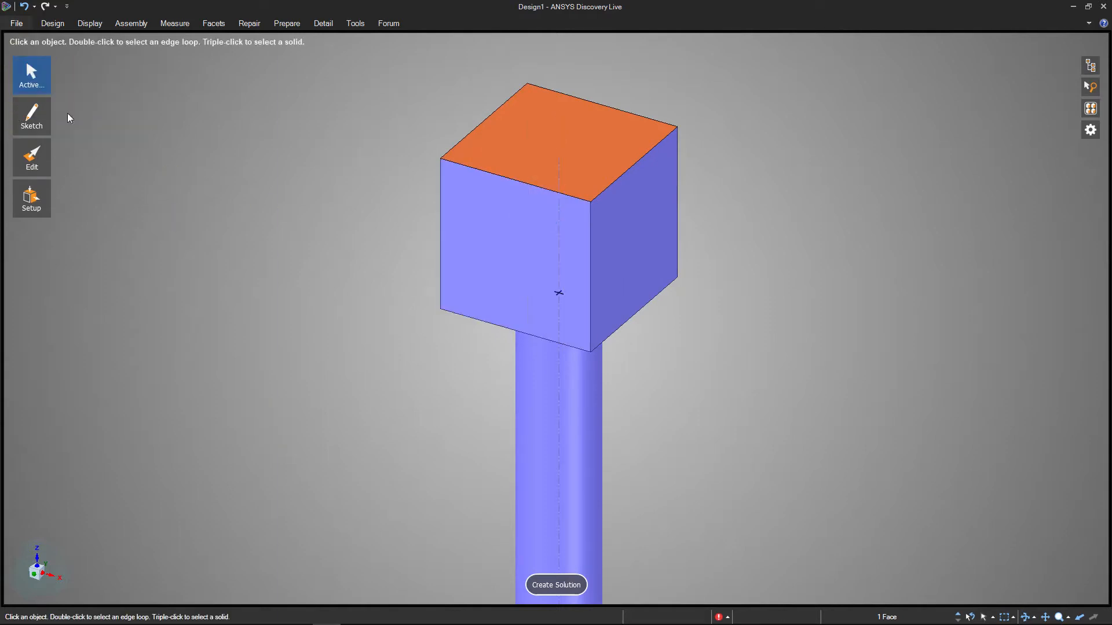
{"action": "middle_click_drag", "start_coordinate": [266, 304], "coordinate": [243, 209], "text": "ctrl"}
{"action": "middle_click_drag", "start_coordinate": [317, 417], "coordinate": [487, 307], "text": "shift"}
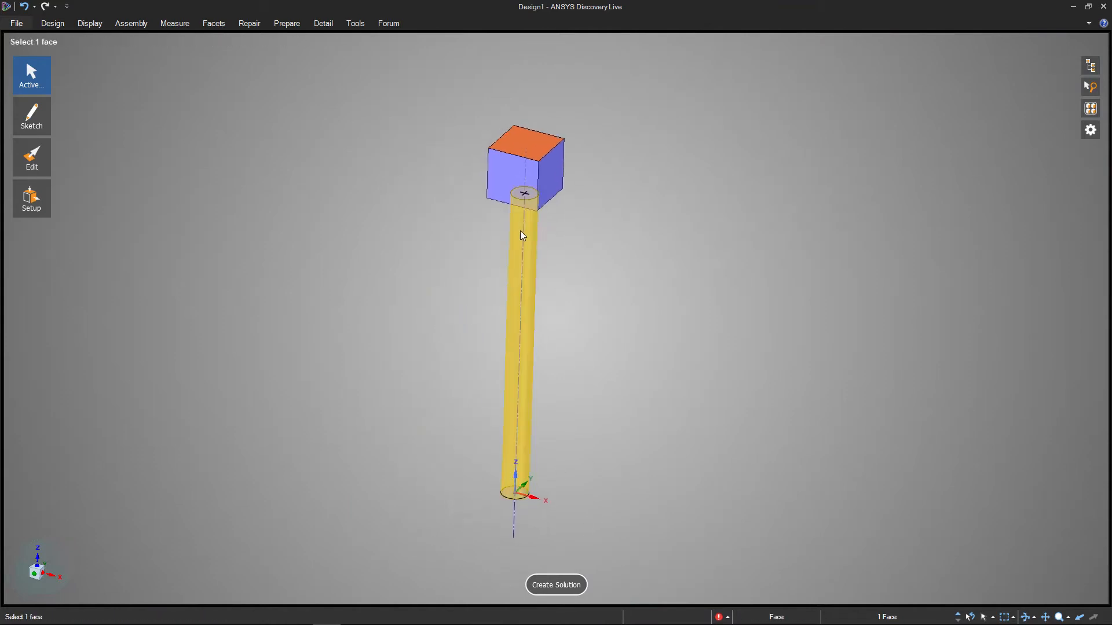
{"action": "left_click", "coordinate": [629, 383]}
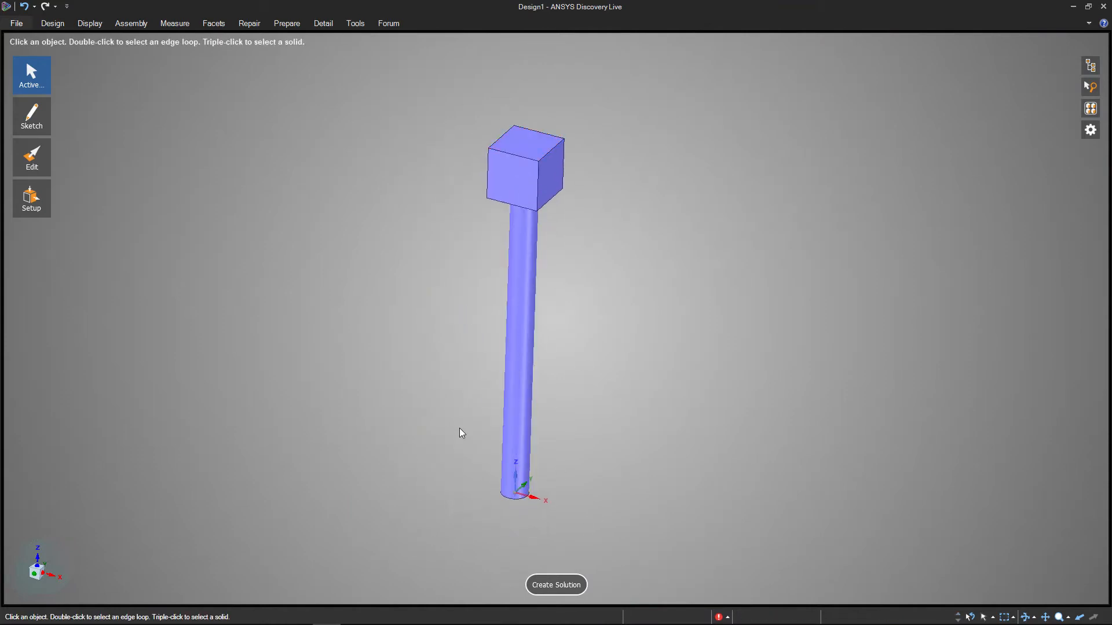